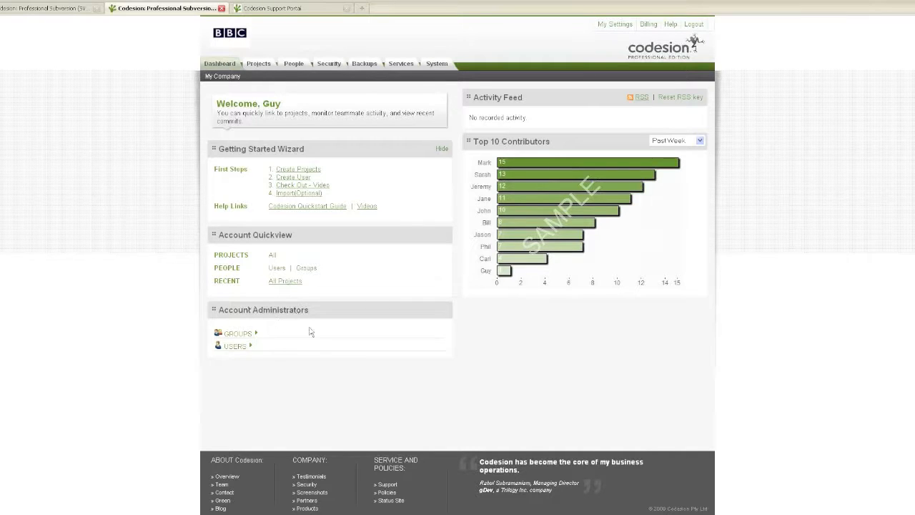
Expand the account administrator groups and users to examine who has administrator access.
click(255, 334)
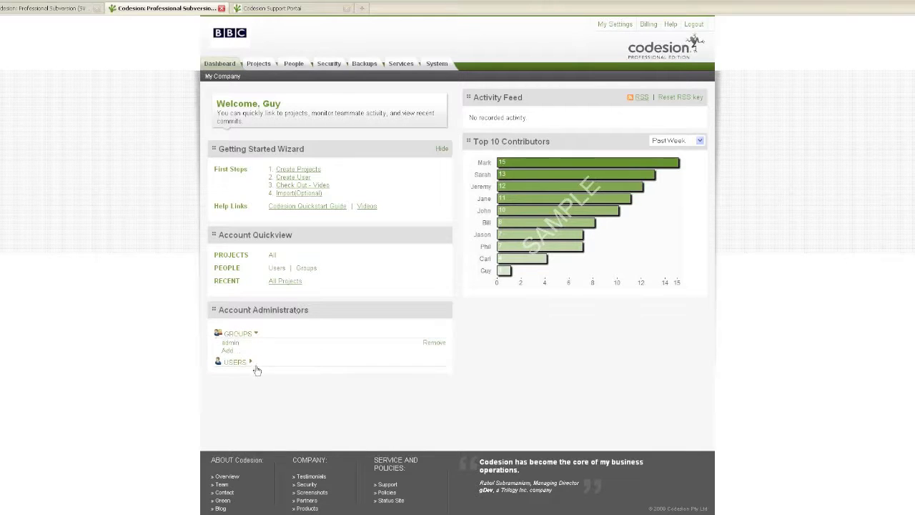
click(252, 364)
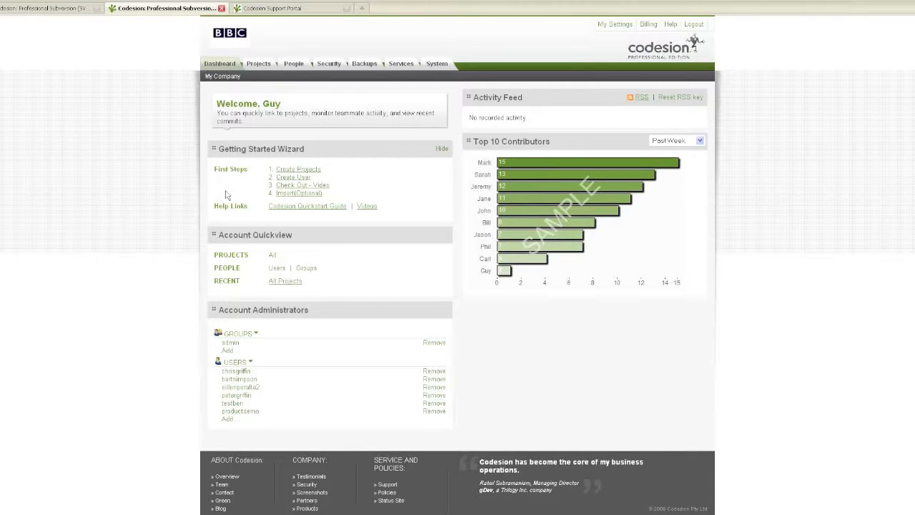
Create a new project named test1.
click(293, 170)
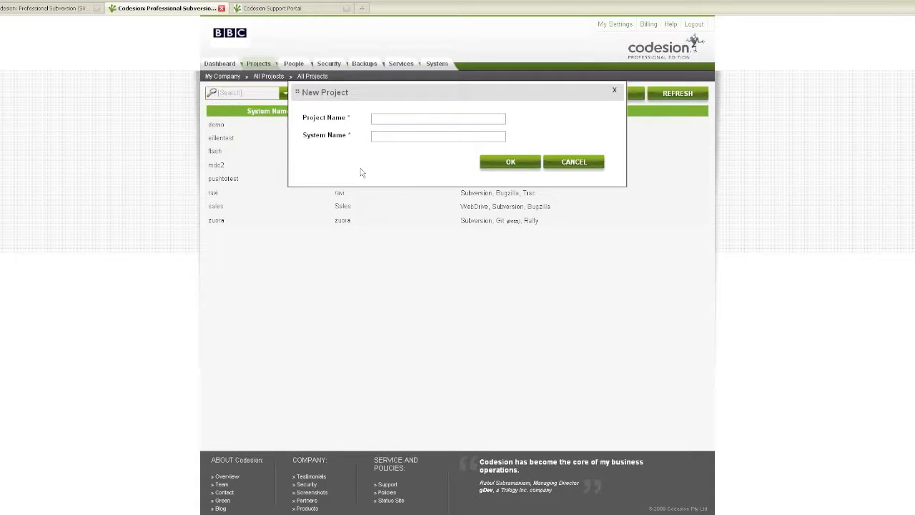
click(405, 120)
text(test1)
click(512, 163)
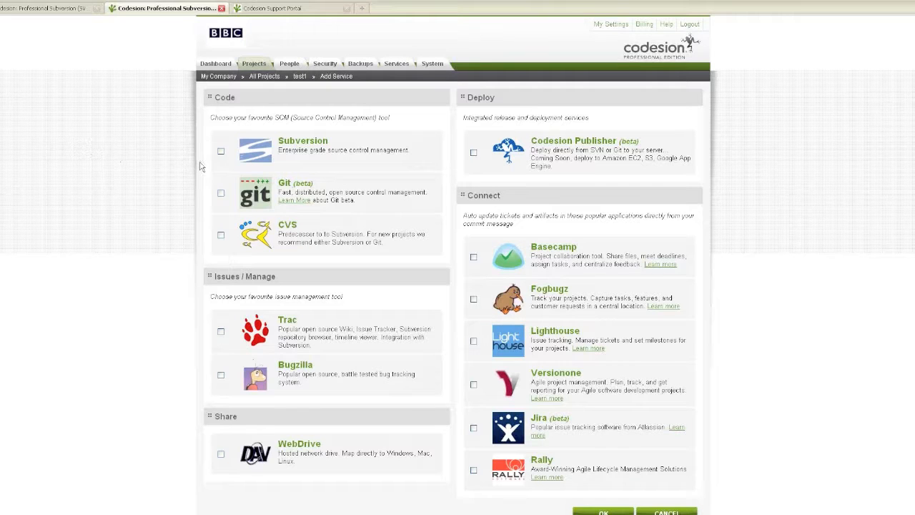
Select the Subversion, Git, Trac, Bugzilla and WebDrive services for the test1 project.
click(221, 151)
click(221, 195)
scroll(132, 236, down, 2)
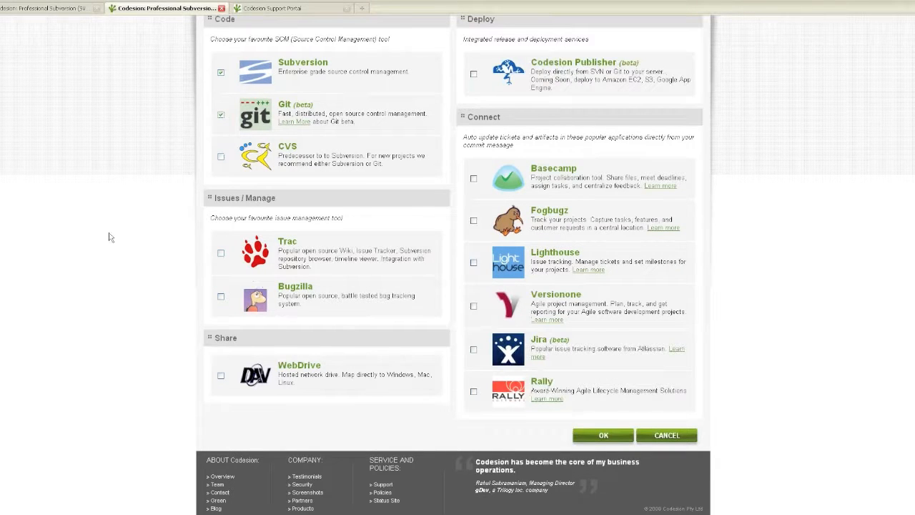
click(221, 254)
click(220, 296)
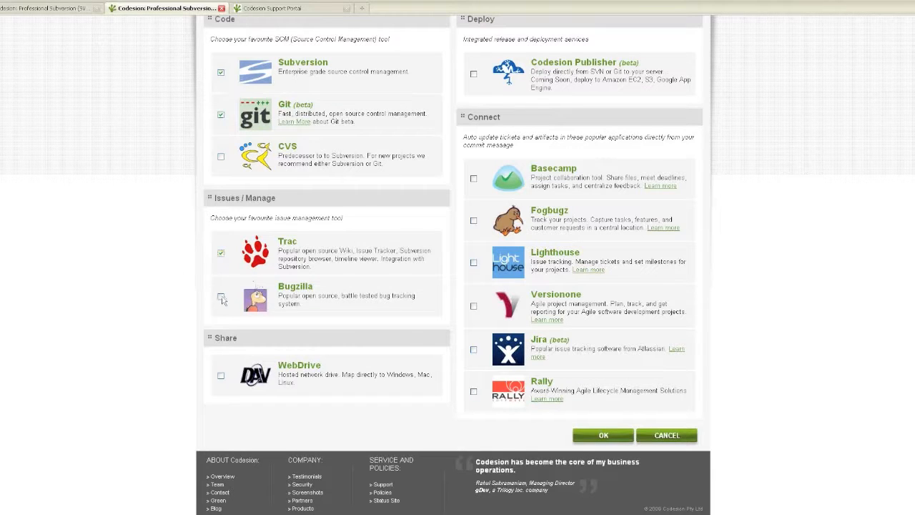
click(221, 376)
Include the Codesion Publisher deployment service and the Rally connection, and add the selected services to test1.
scroll(371, 241, up, 1)
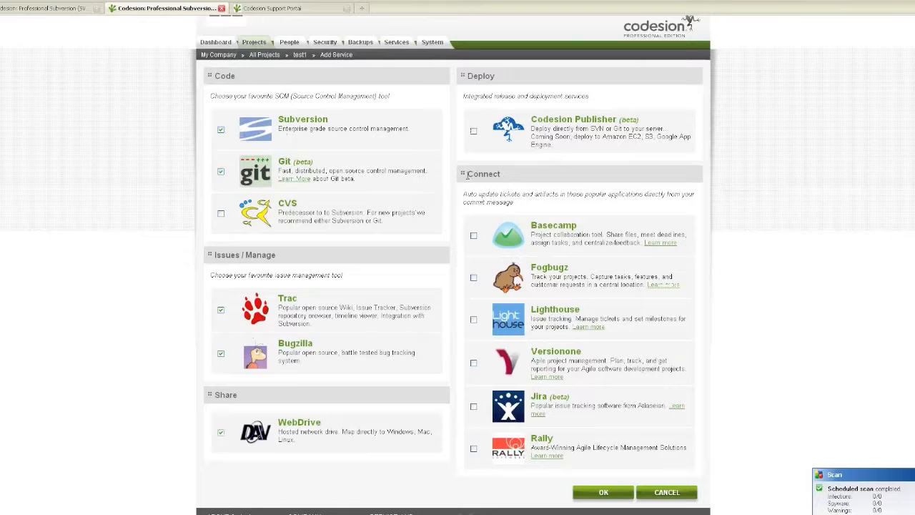
click(473, 132)
scroll(732, 307, down, 2)
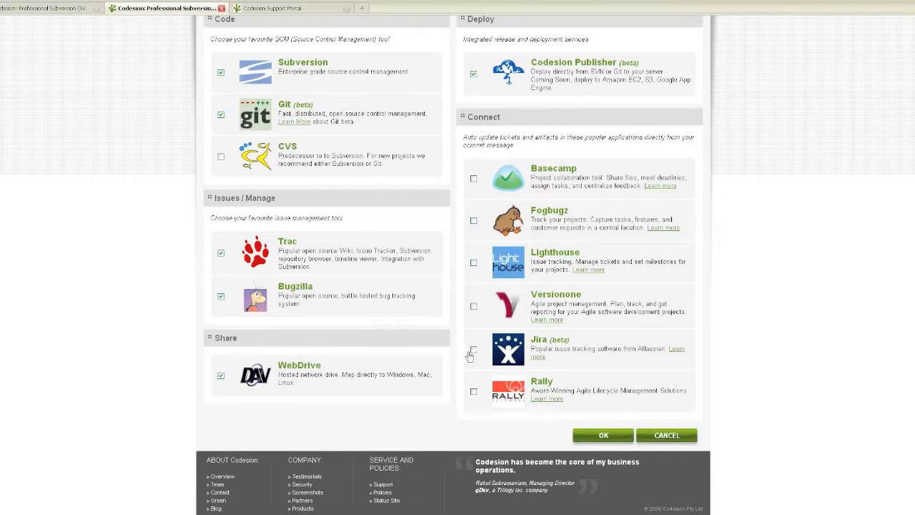
click(473, 392)
click(604, 436)
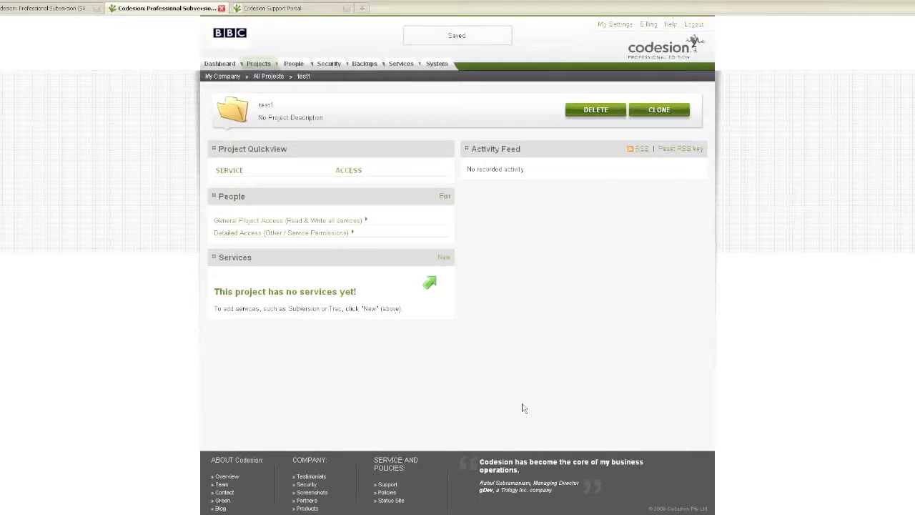
Expand the General Project Access of test1 to examine its groups and users.
scroll(521, 408, down, 1)
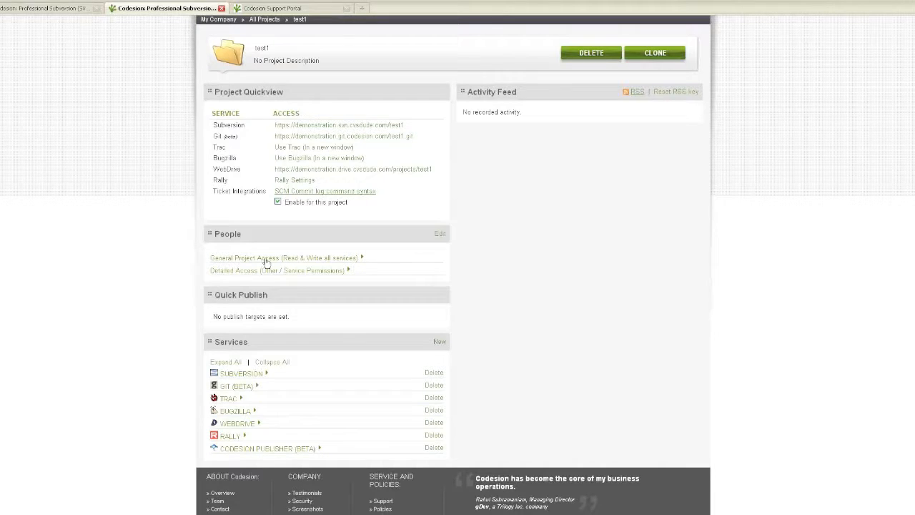
click(362, 259)
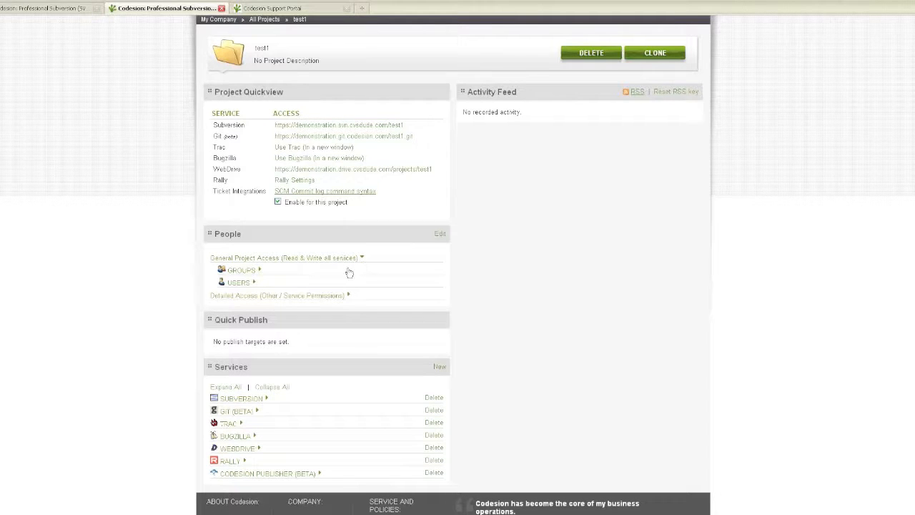
click(261, 271)
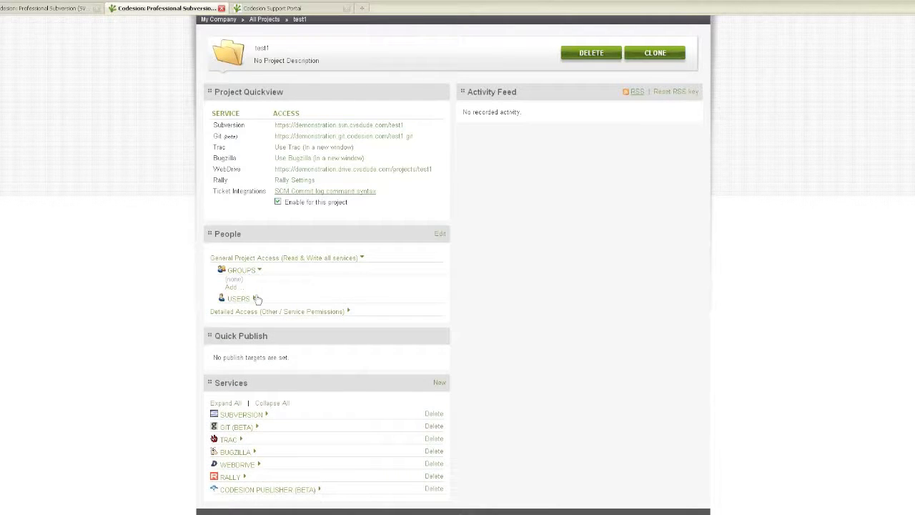
click(255, 298)
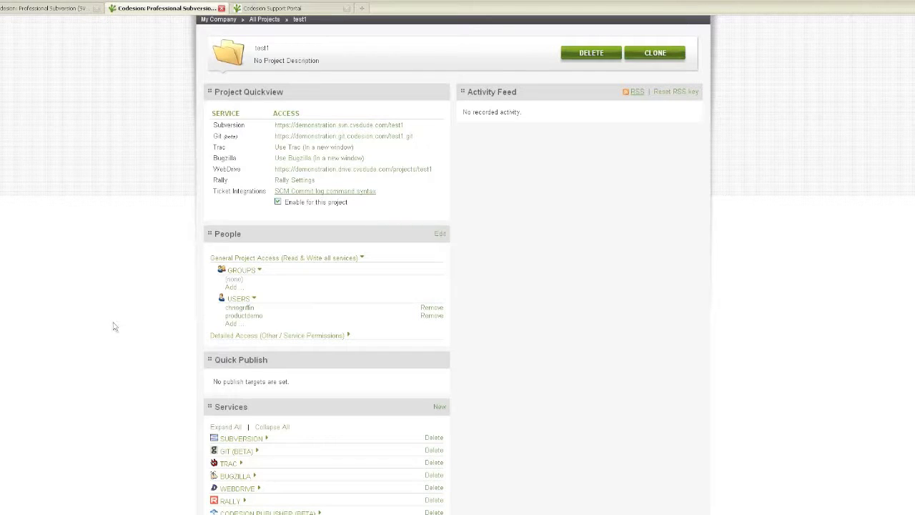
Open the service permissions of the Subversion service in test1 and bring up a new role assignment.
scroll(112, 326, down, 2)
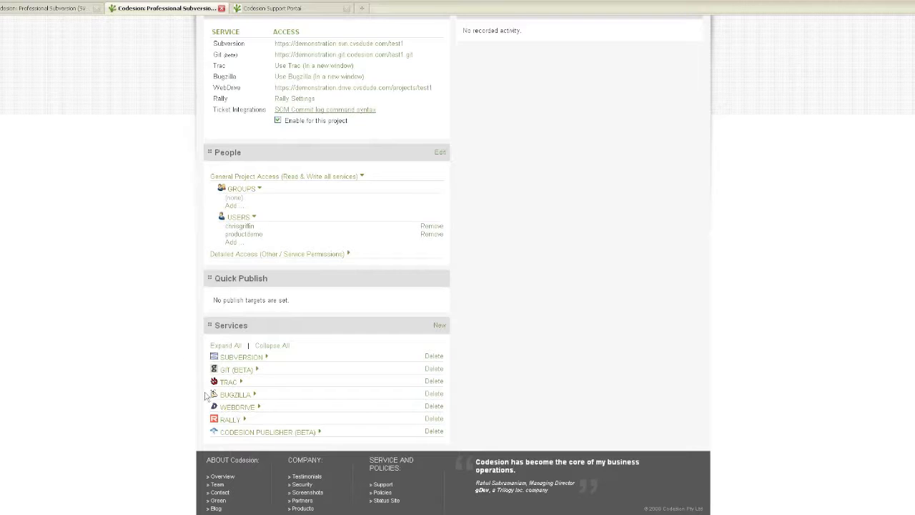
click(268, 358)
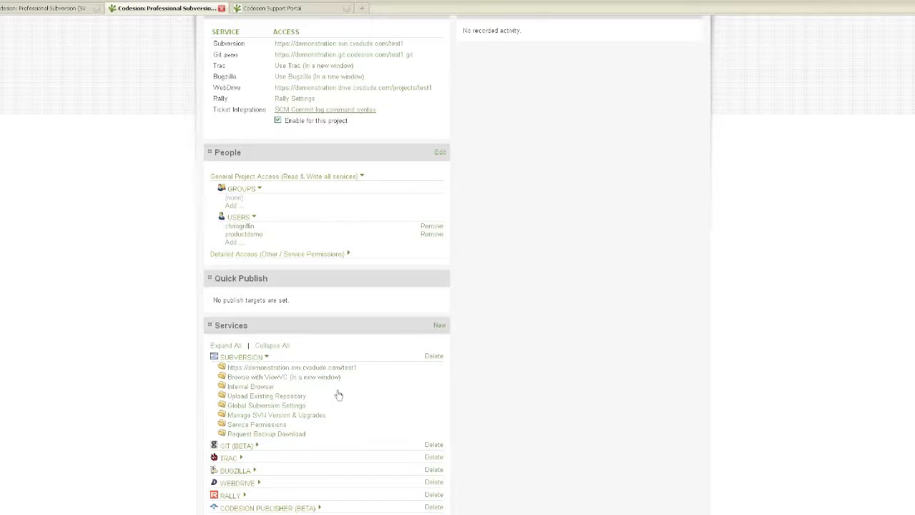
scroll(338, 396, down, 2)
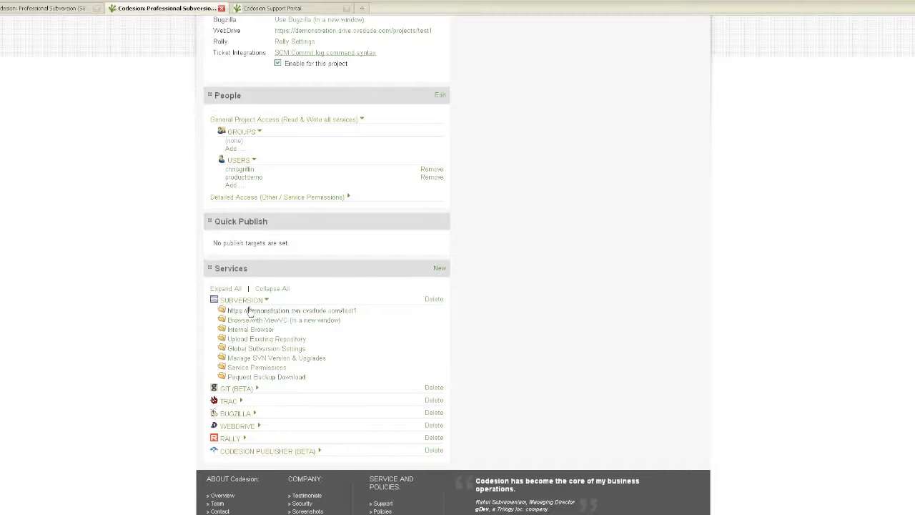
click(249, 369)
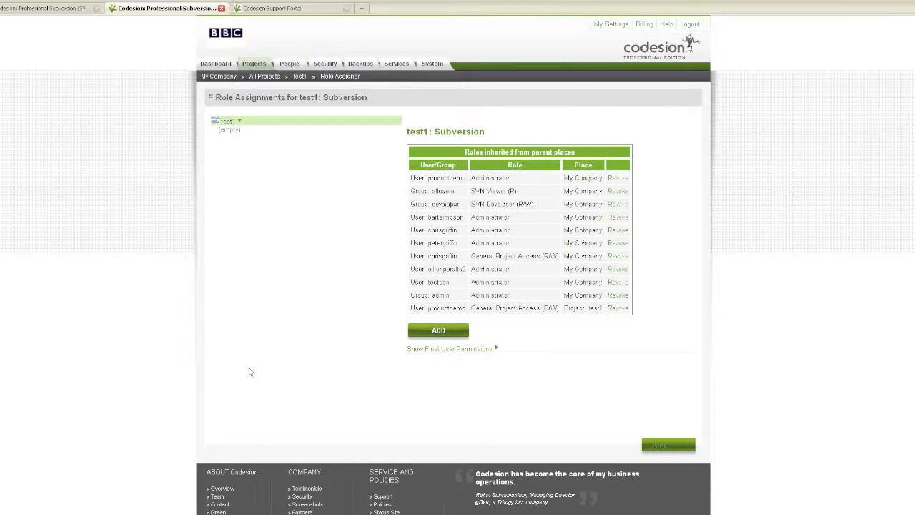
click(439, 331)
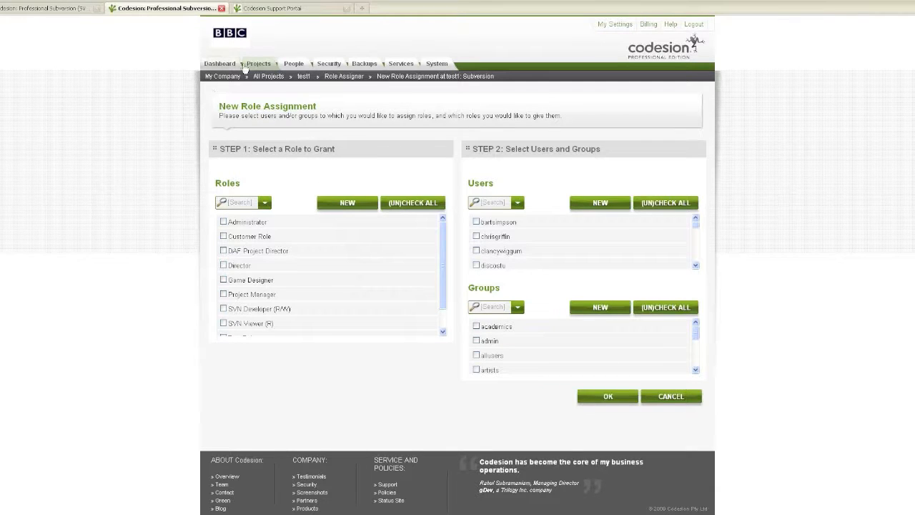
Open Test Role from the account's list of roles for editing.
drag(253, 66, 171, 96)
click(171, 96)
click(291, 64)
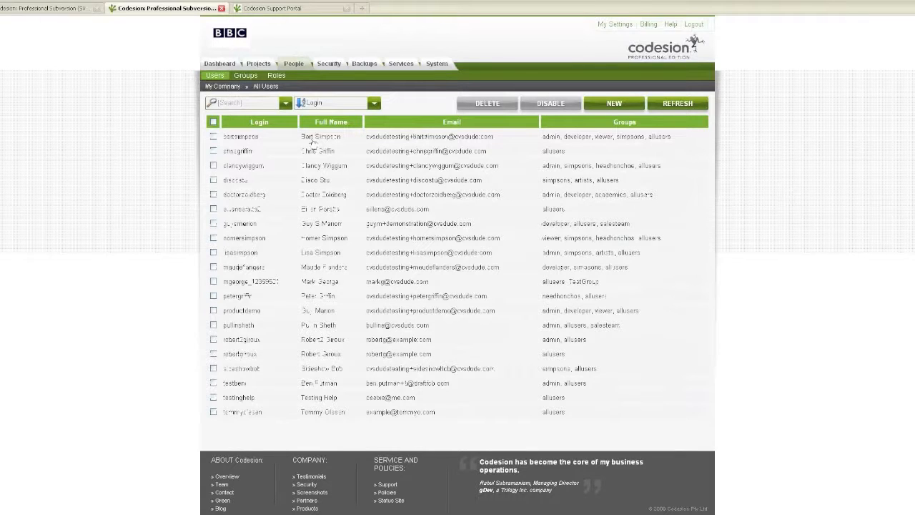
click(275, 76)
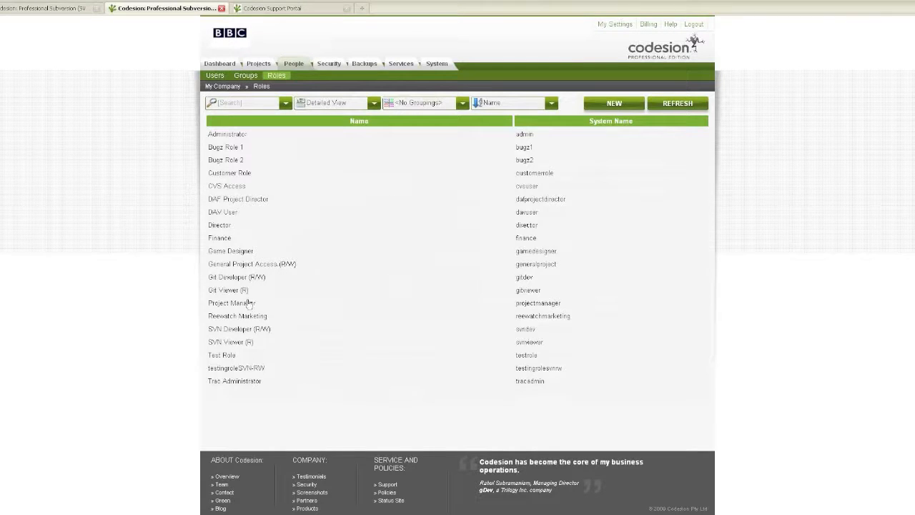
click(227, 355)
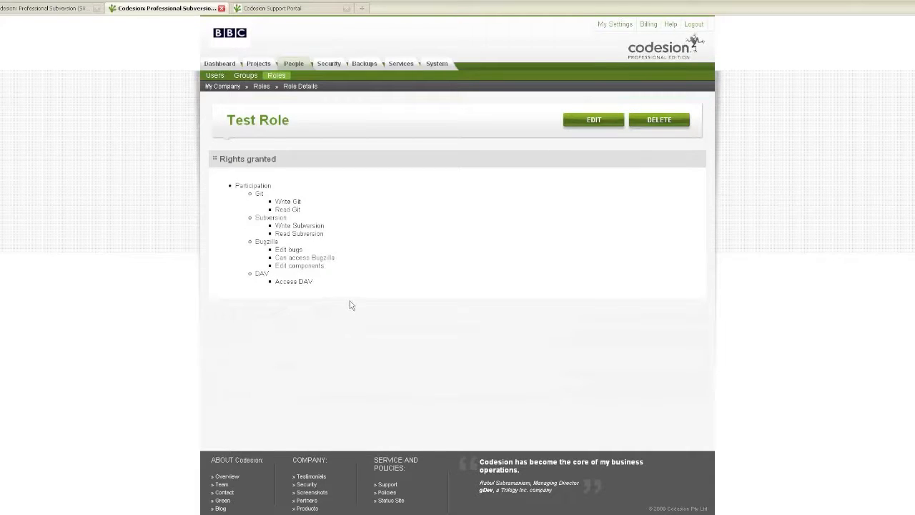
click(593, 122)
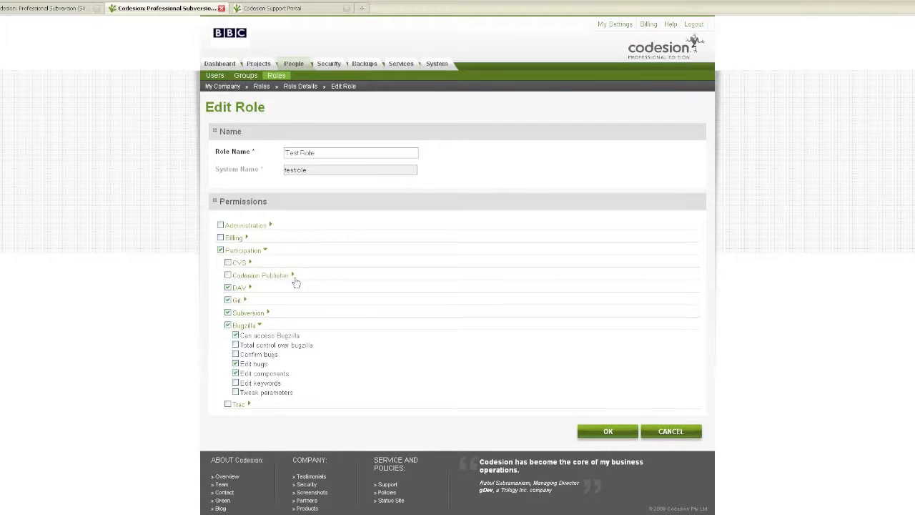
Expand the DAV, Git and Subversion permissions of Test Role to examine the individual rights.
click(250, 288)
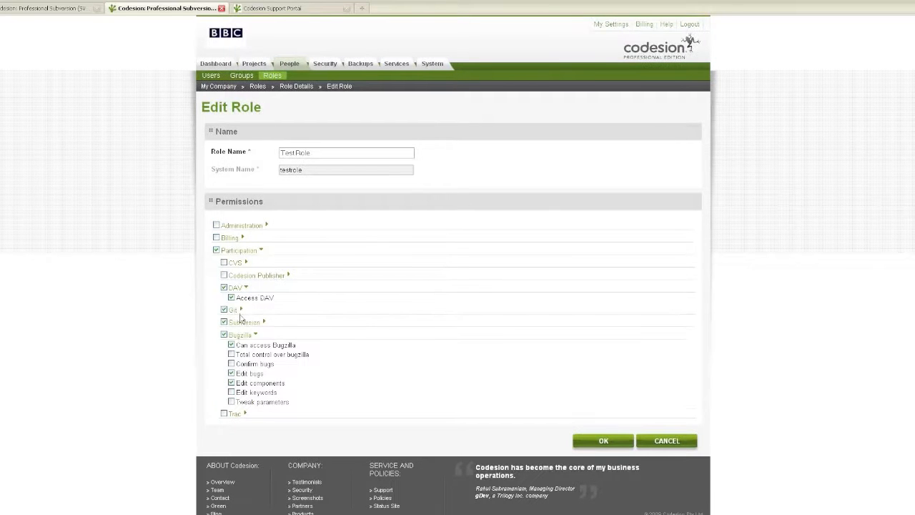
click(239, 311)
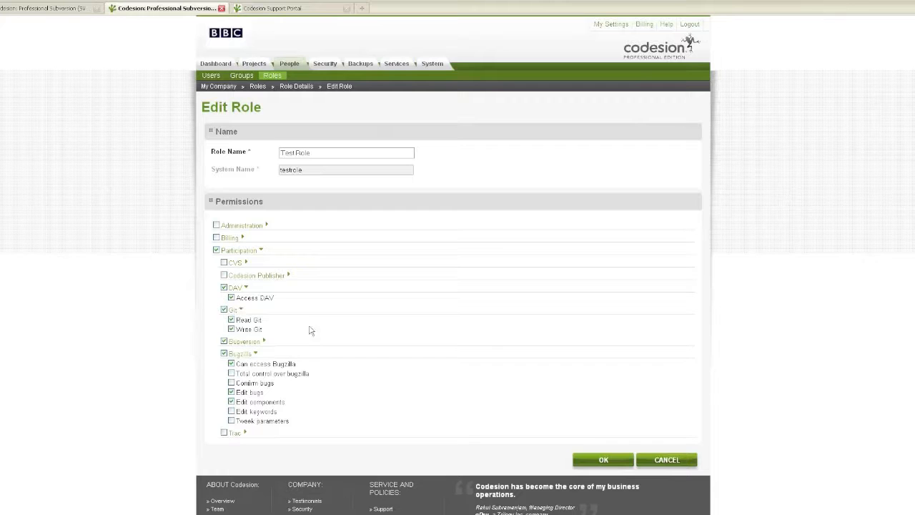
click(266, 342)
scroll(339, 364, down, 1)
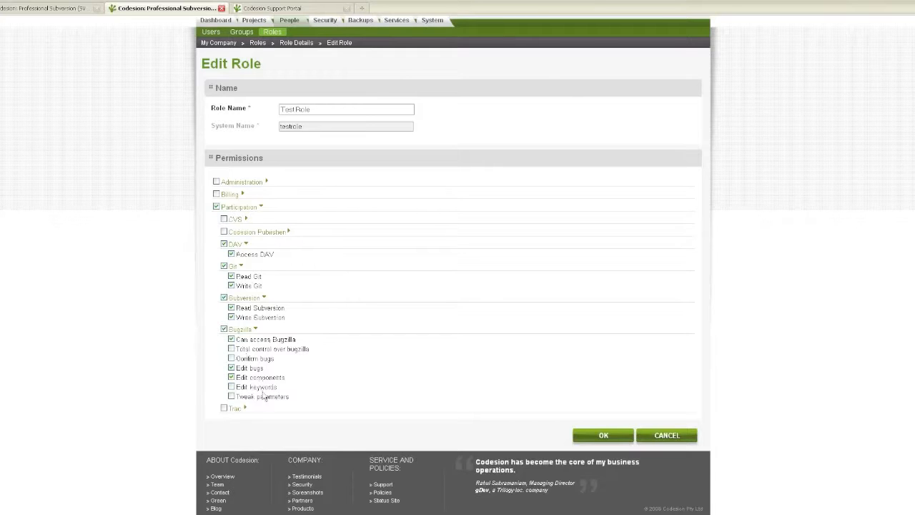
Grant Test Role the Trac permissions Plugins, Email view and Browsing, save the role and review its granted rights.
click(243, 409)
scroll(331, 407, down, 3)
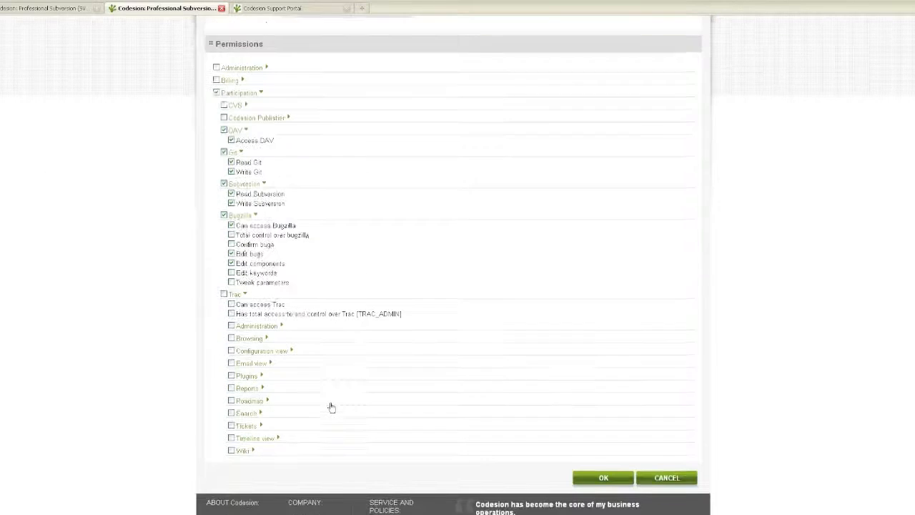
click(231, 333)
click(231, 321)
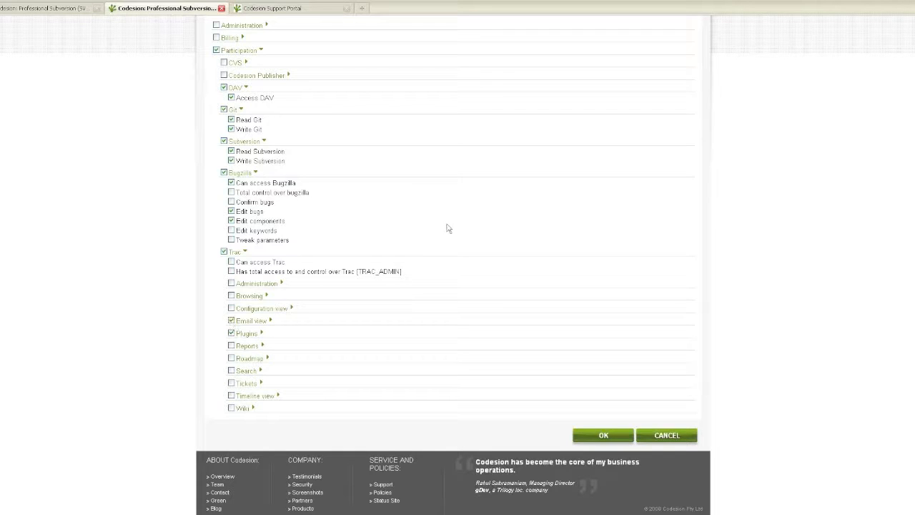
click(232, 295)
scroll(466, 270, up, 3)
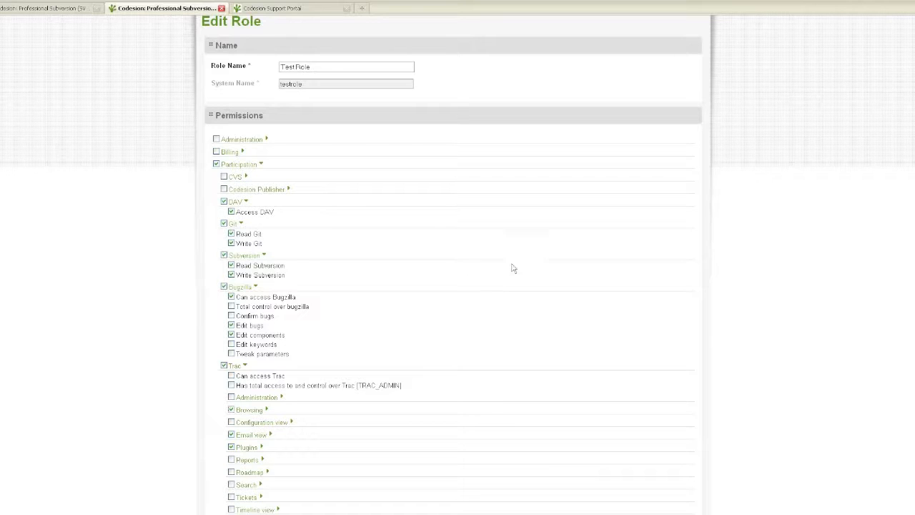
scroll(510, 266, down, 3)
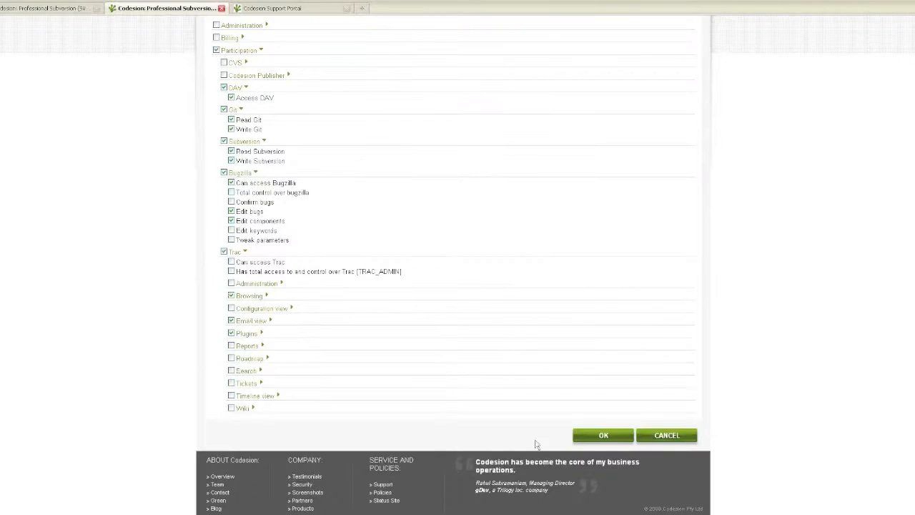
click(597, 434)
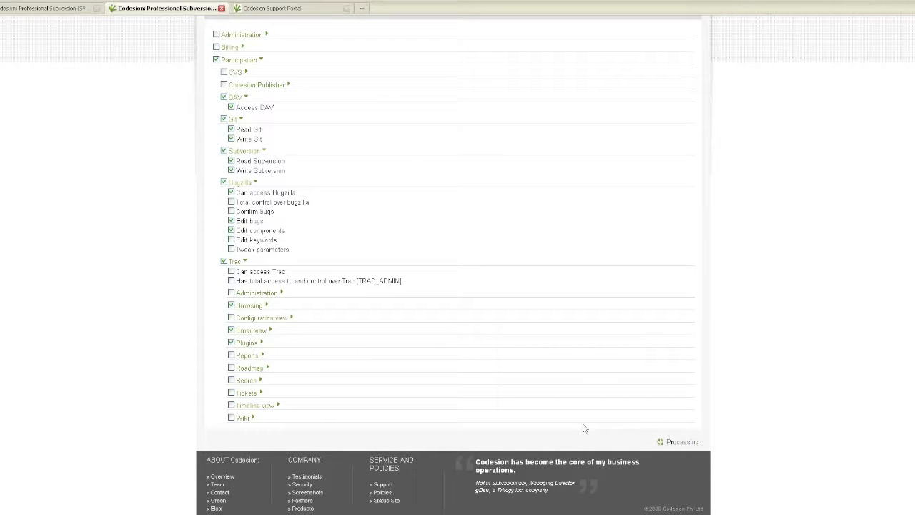
scroll(584, 428, down, 3)
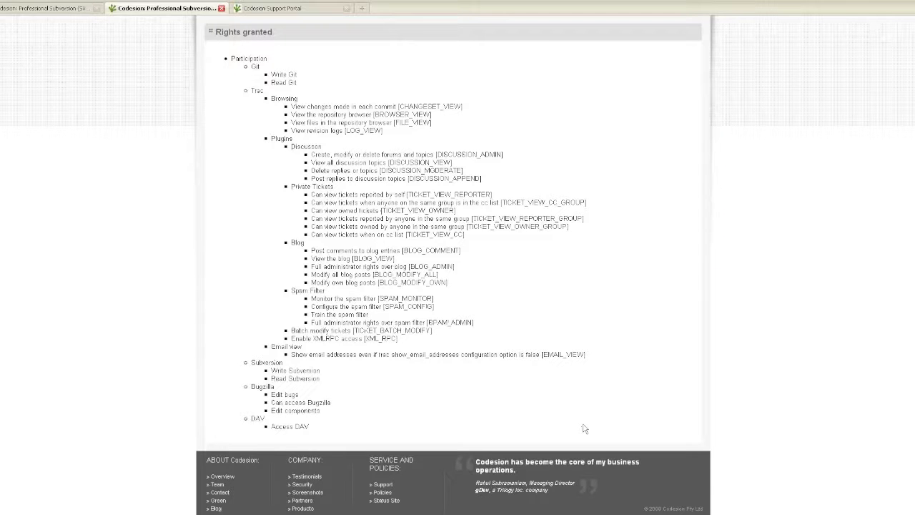
scroll(583, 428, up, 3)
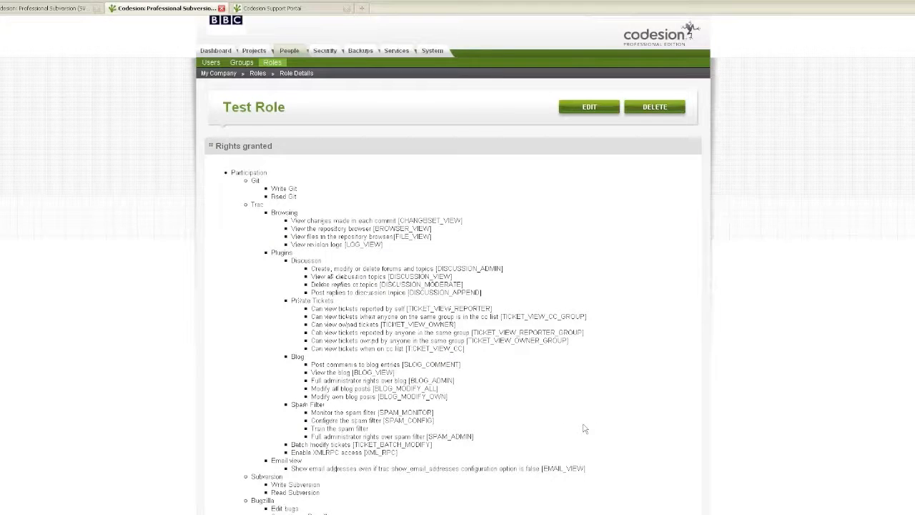